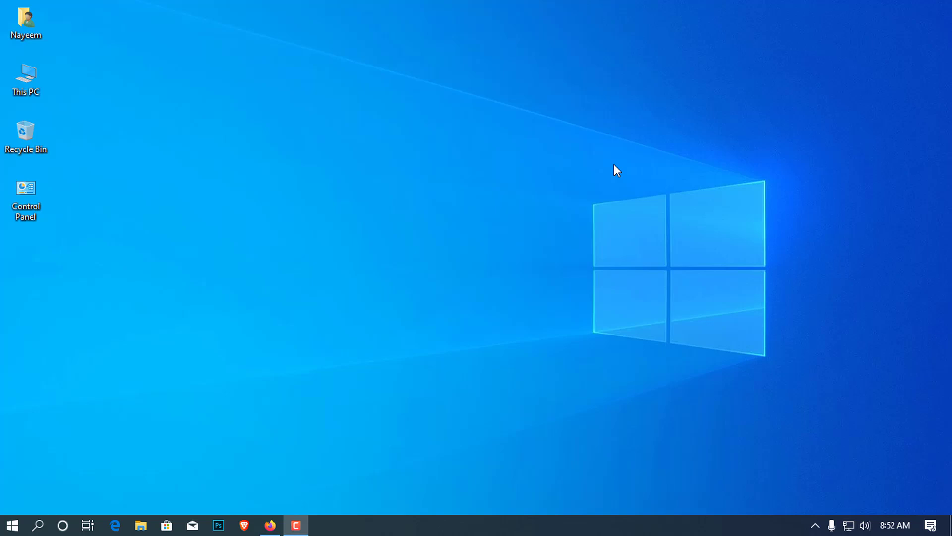
Step: Bring Firefox back on screen and go to google.com
{"action": "left_click", "coordinate": [270, 525]}
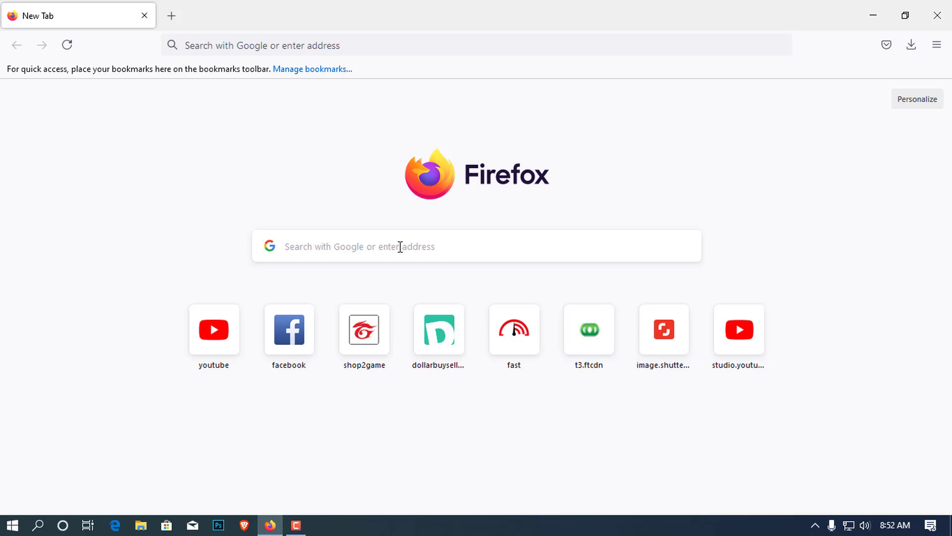
{"action": "left_click", "coordinate": [284, 248]}
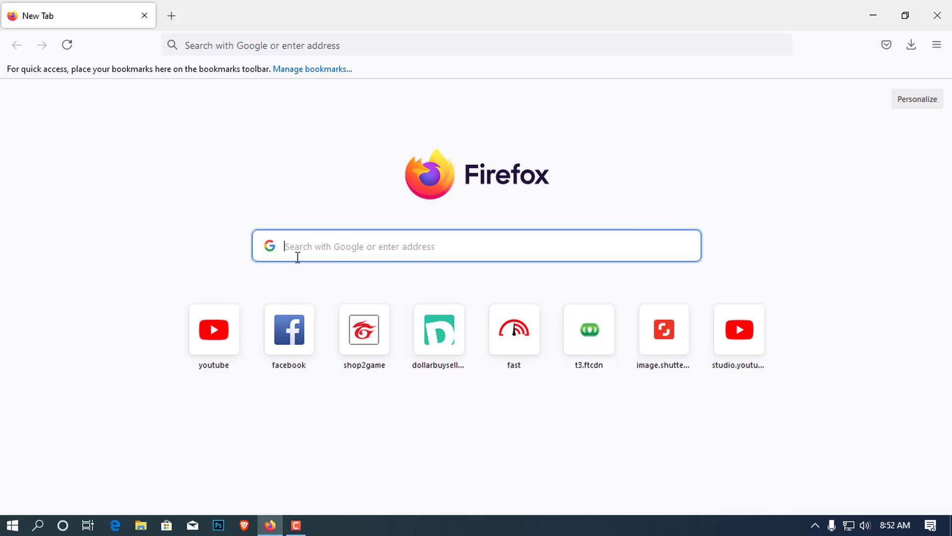
{"action": "type", "text": "go"}
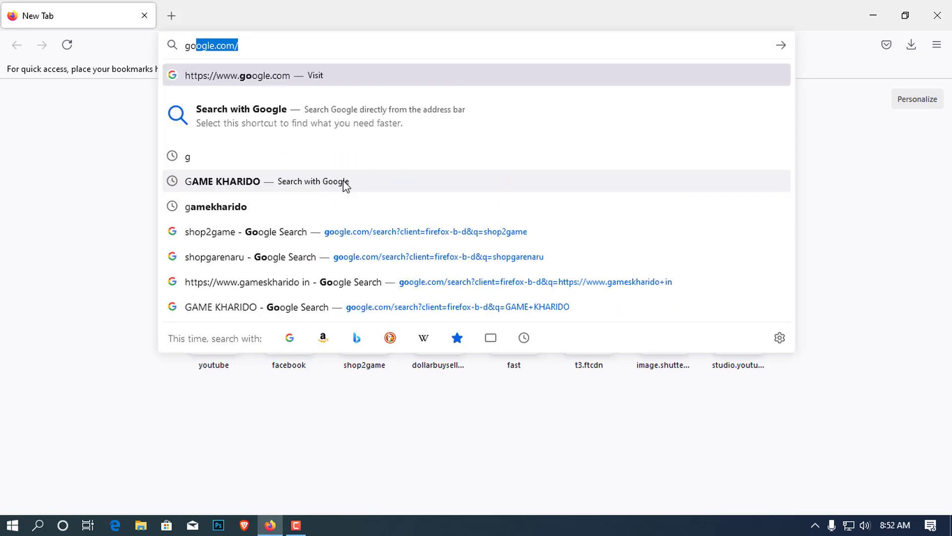
{"action": "key", "text": "Return"}
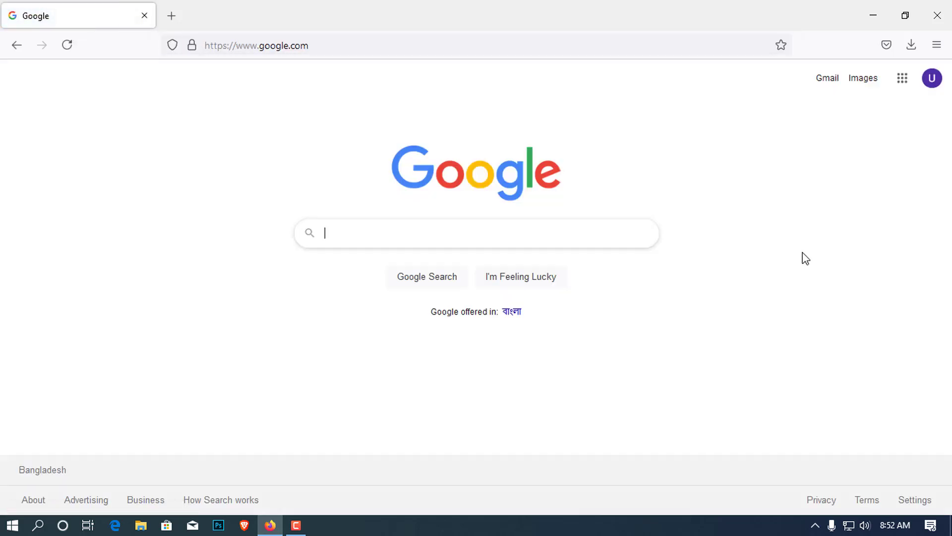
Step: Search Google for 'memu emulator' using the suggestion
{"action": "left_click", "coordinate": [389, 232]}
{"action": "type", "text": "mem"}
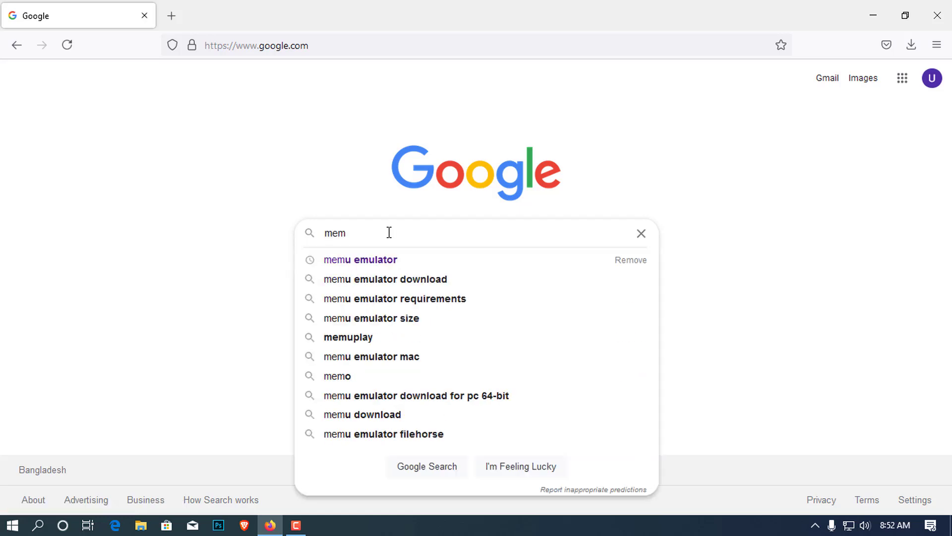
{"action": "key", "text": "Down"}
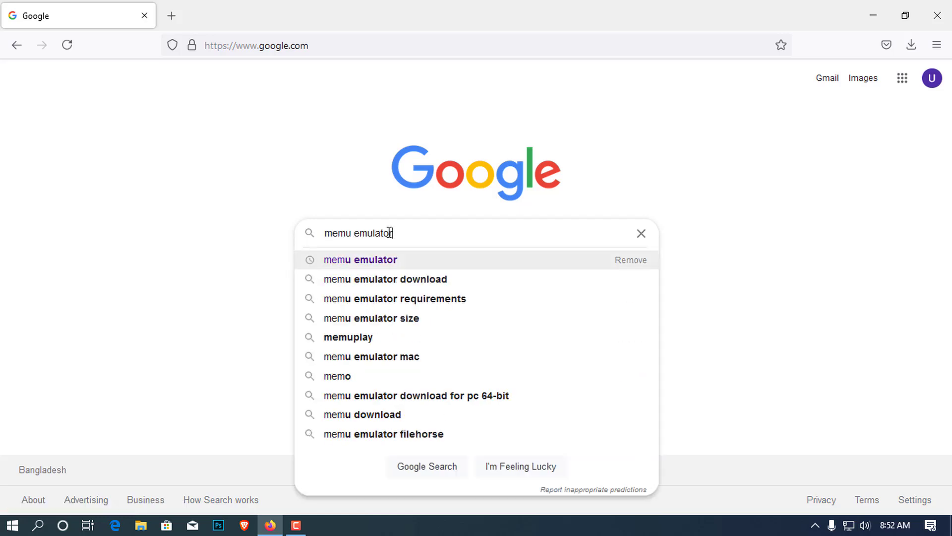
{"action": "key", "text": "Return"}
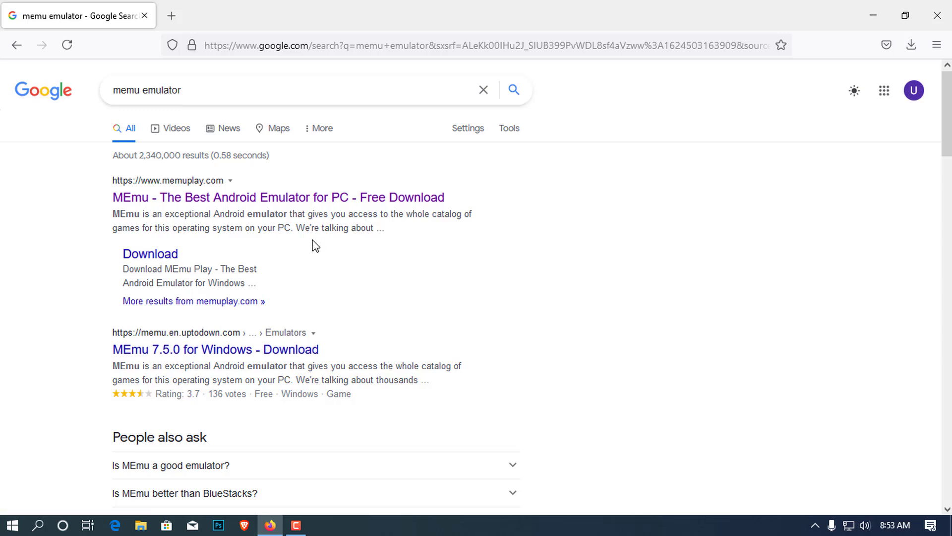
Step: Save Memu-Installer_v2.261.683.996.exe from memuplay.com and show it in its Downloads folder
{"action": "left_click", "coordinate": [300, 198]}
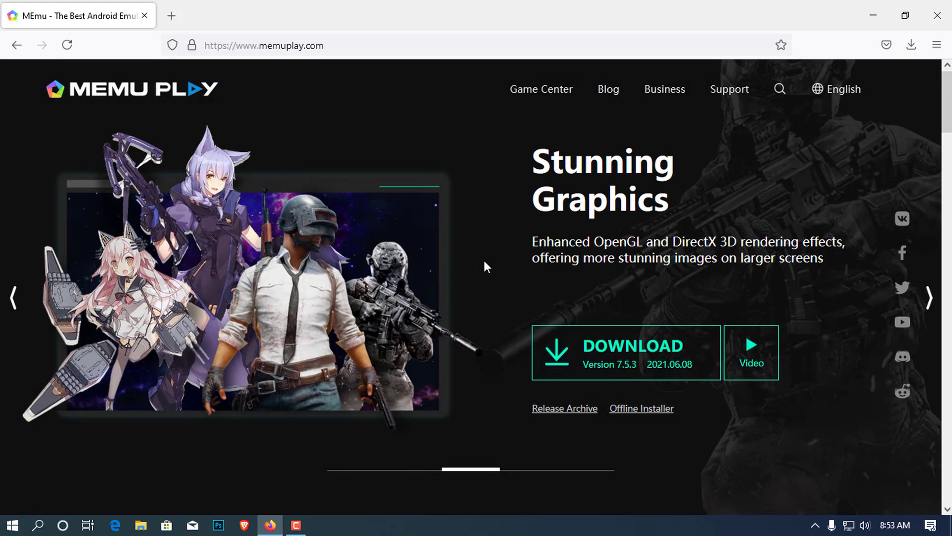
{"action": "left_click", "coordinate": [644, 363]}
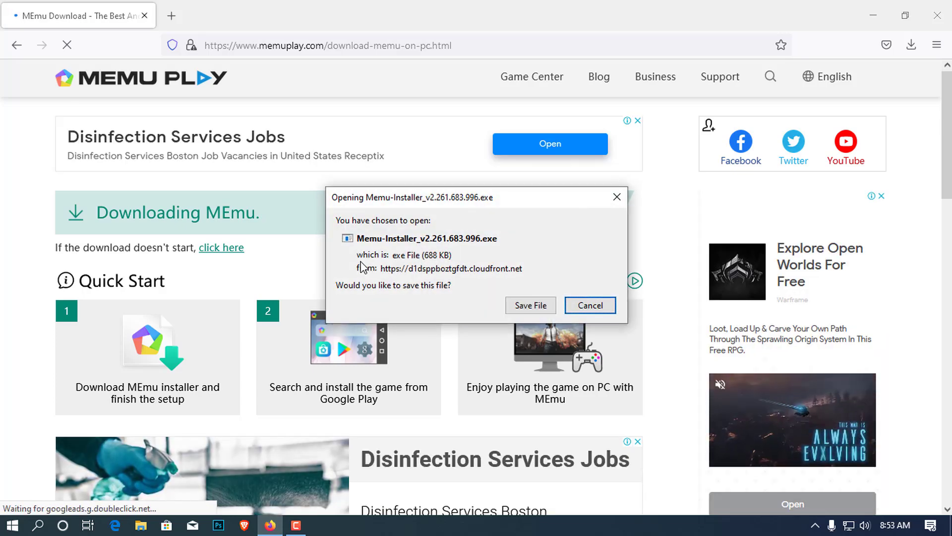
{"action": "left_click", "coordinate": [532, 308]}
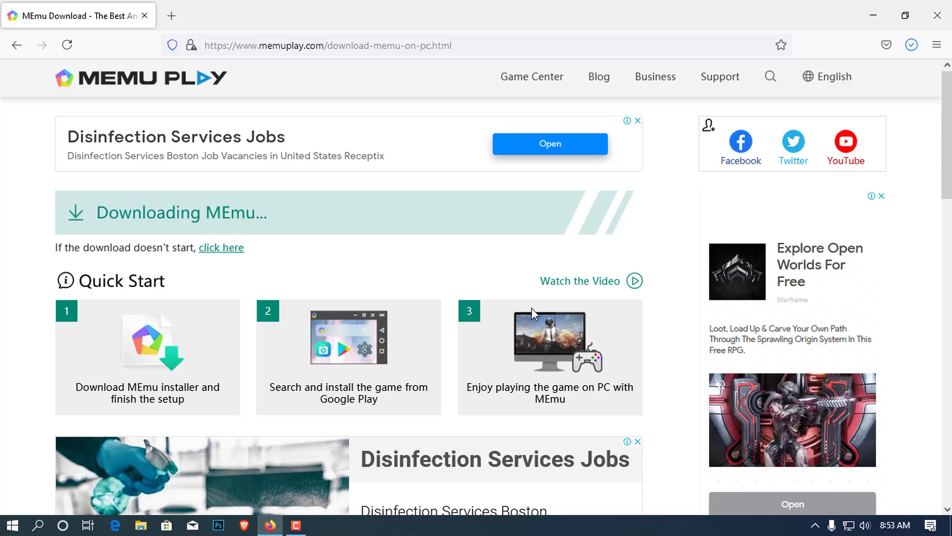
{"action": "left_click", "coordinate": [913, 45]}
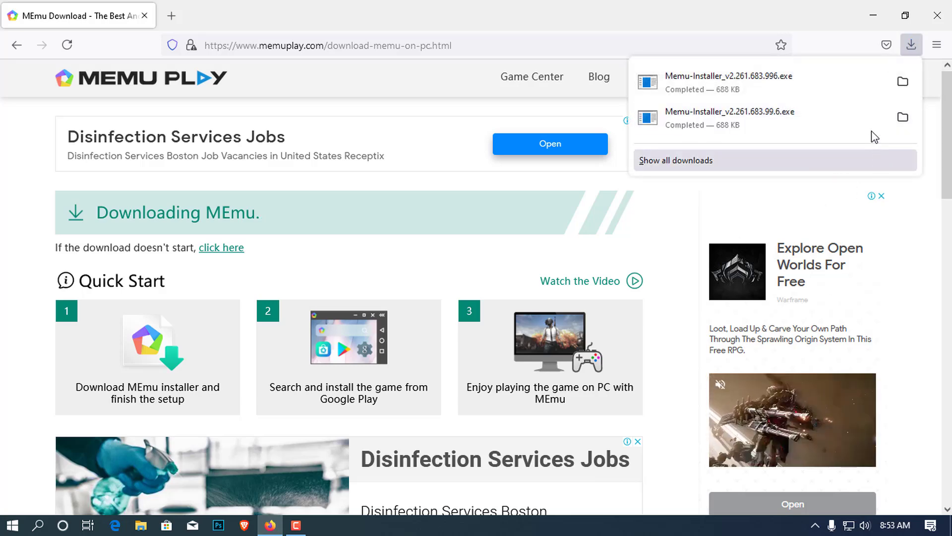
{"action": "left_click", "coordinate": [903, 81]}
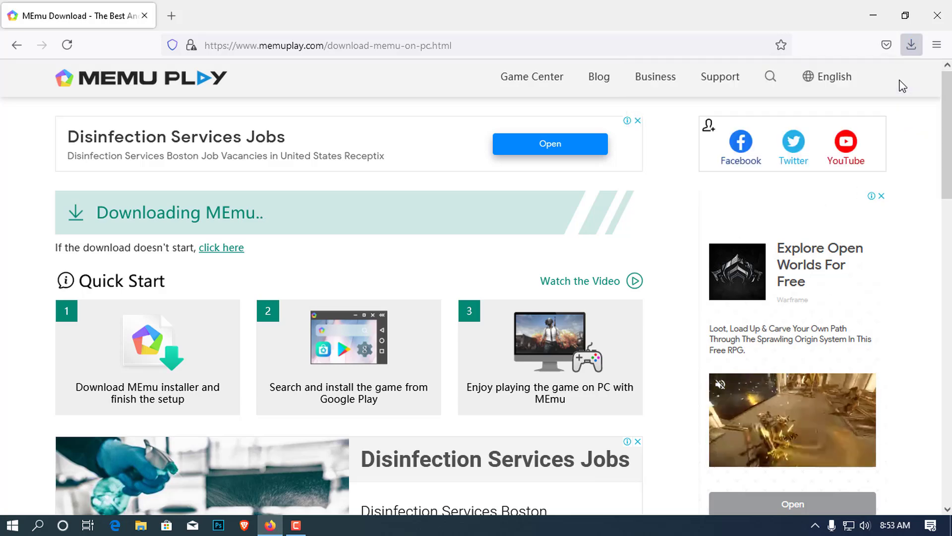
Step: Run Memu-Installer_v2.261.683.996 as administrator from the Downloads folder
{"action": "left_click", "coordinate": [227, 183]}
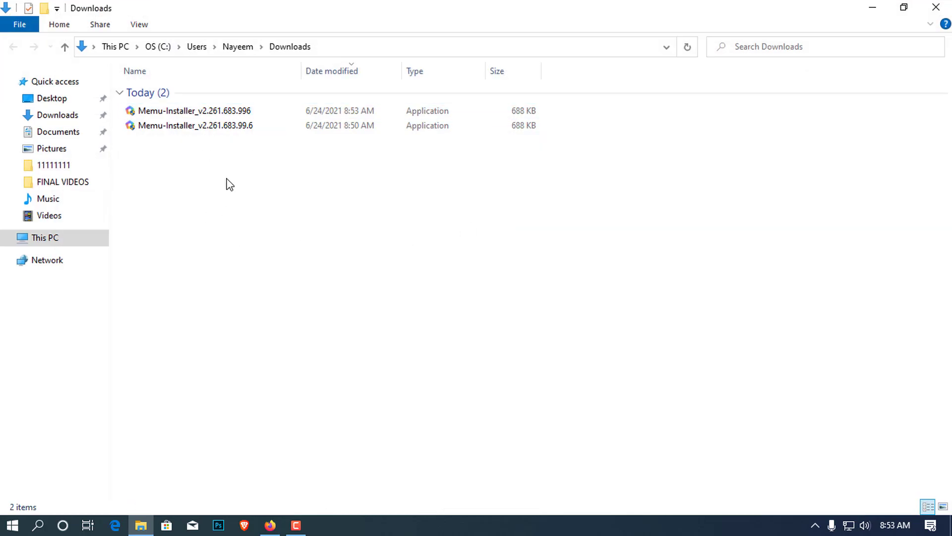
{"action": "right_click", "coordinate": [187, 112]}
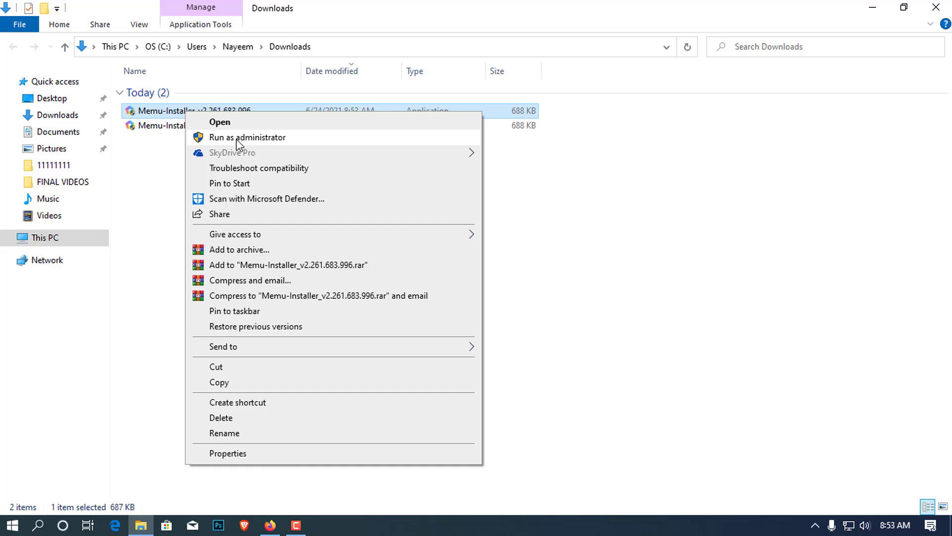
{"action": "left_click", "coordinate": [241, 131]}
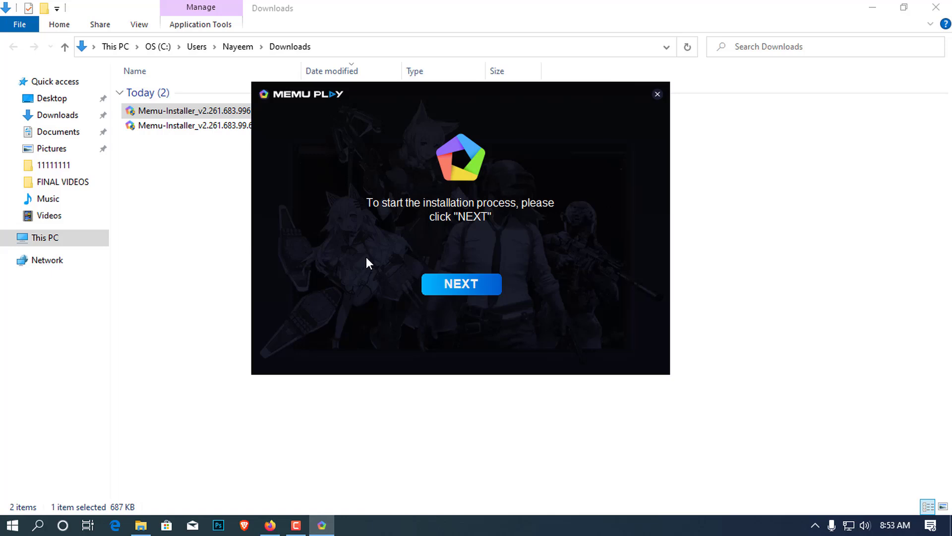
Step: Start the MEmu App Player installation and wait for the 'Thank you for installing' page
{"action": "key", "text": "Return"}
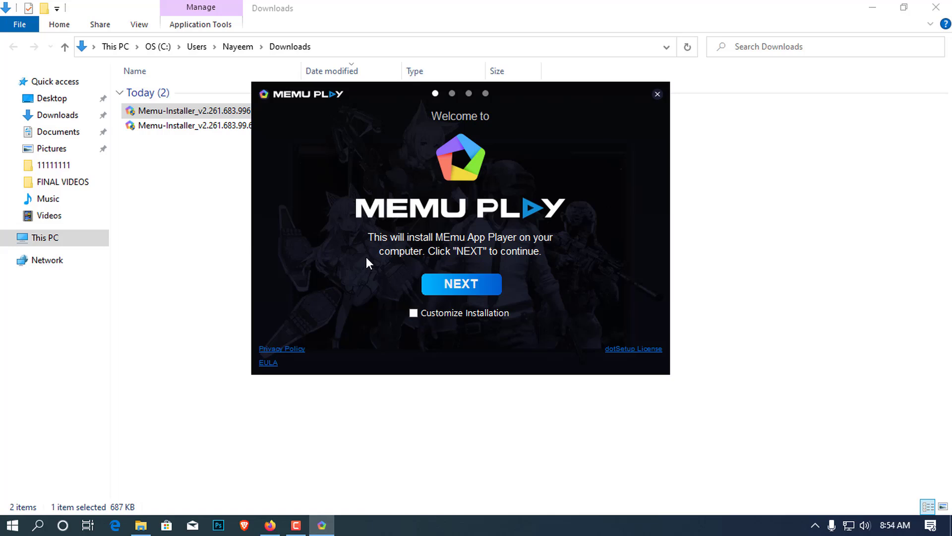
{"action": "key", "text": "Return"}
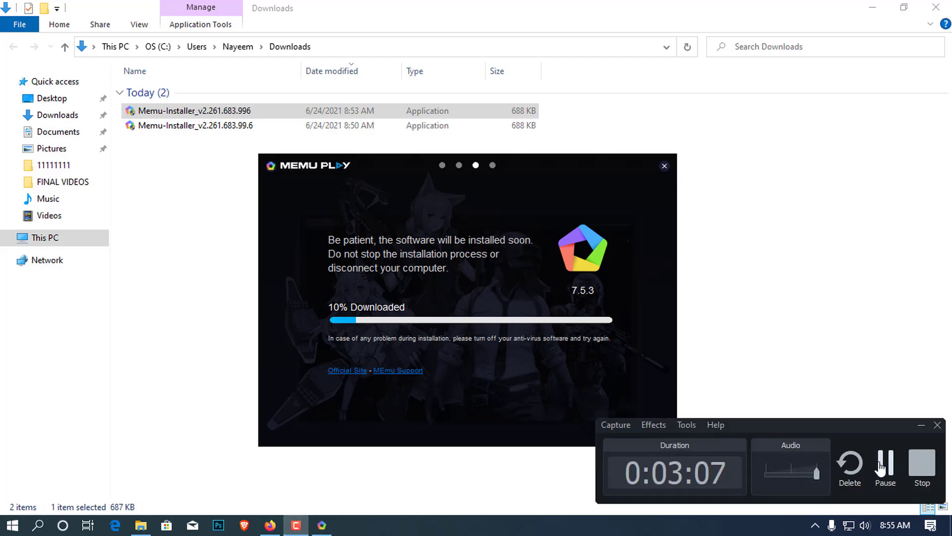
{"action": "left_click", "coordinate": [885, 459]}
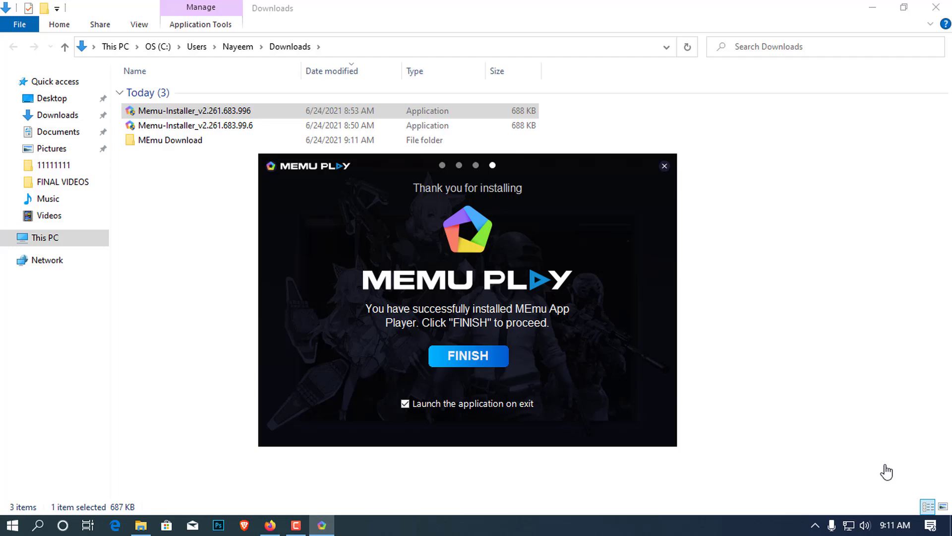
Step: Finish the installer and let MEmu Play launch and load
{"action": "key", "text": "space"}
{"action": "key", "text": "space"}
{"action": "key", "text": "Return"}
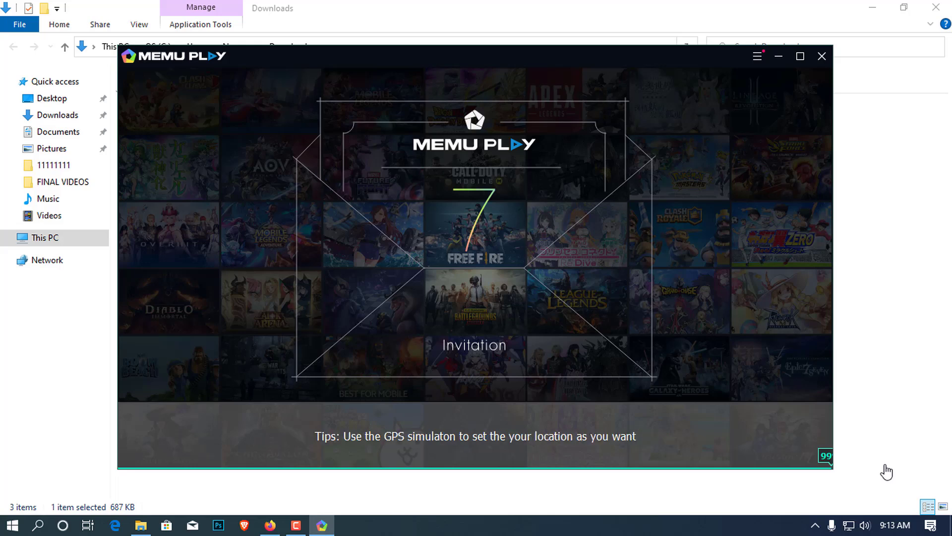
Step: Open the Google Play Store app on the MEmu home screen to begin sign-in
{"action": "left_click", "coordinate": [296, 525]}
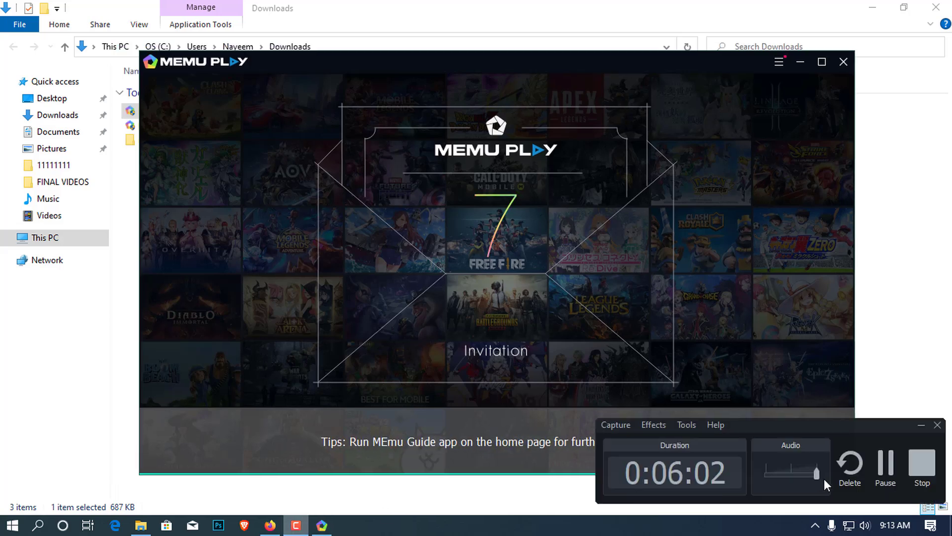
{"action": "left_click", "coordinate": [886, 468]}
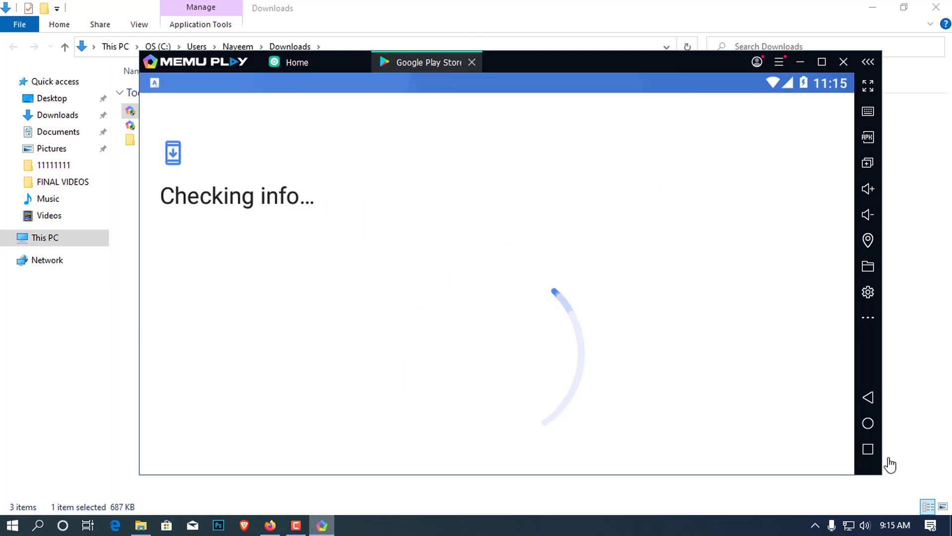
Step: Sign in to Google Play with the account's email address and password
{"action": "left_click", "coordinate": [296, 525]}
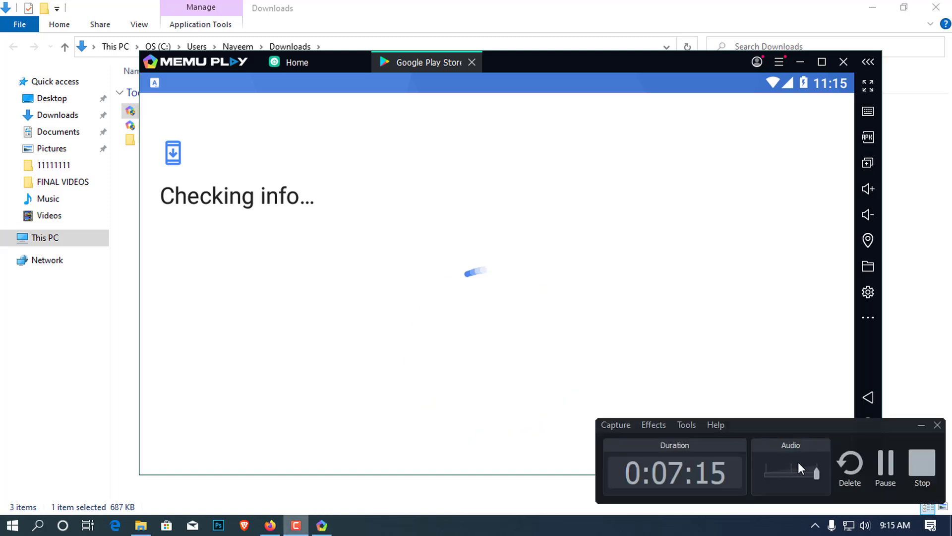
{"action": "left_click", "coordinate": [885, 467]}
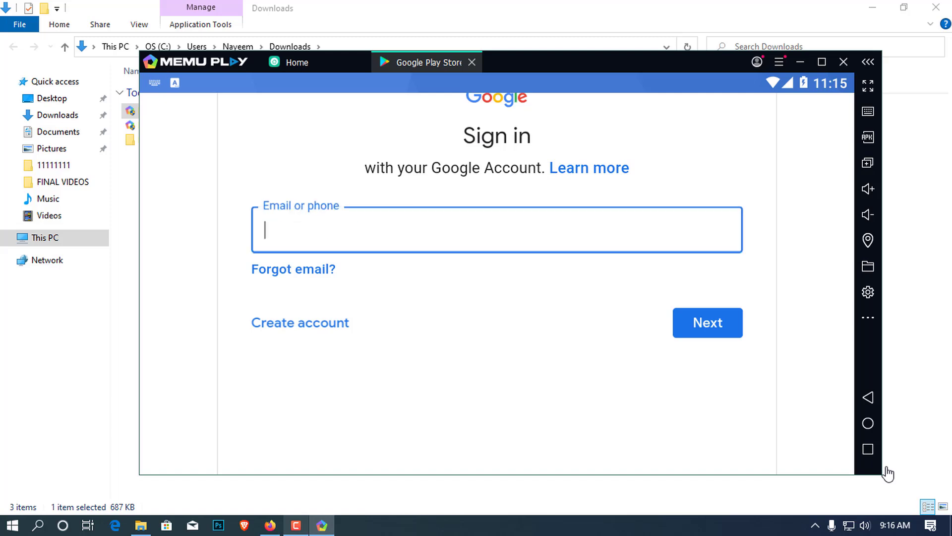
{"action": "key", "text": "Return"}
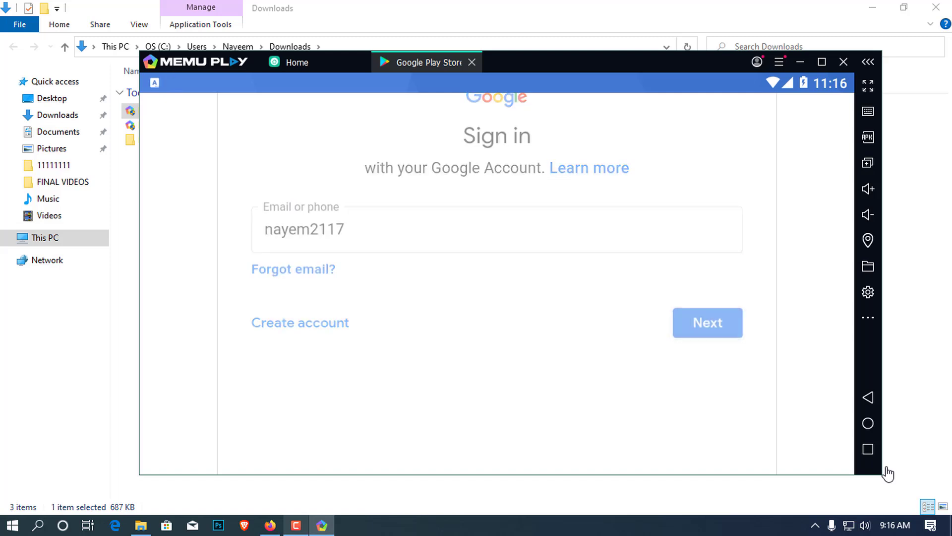
{"action": "type", "text": "••1"}
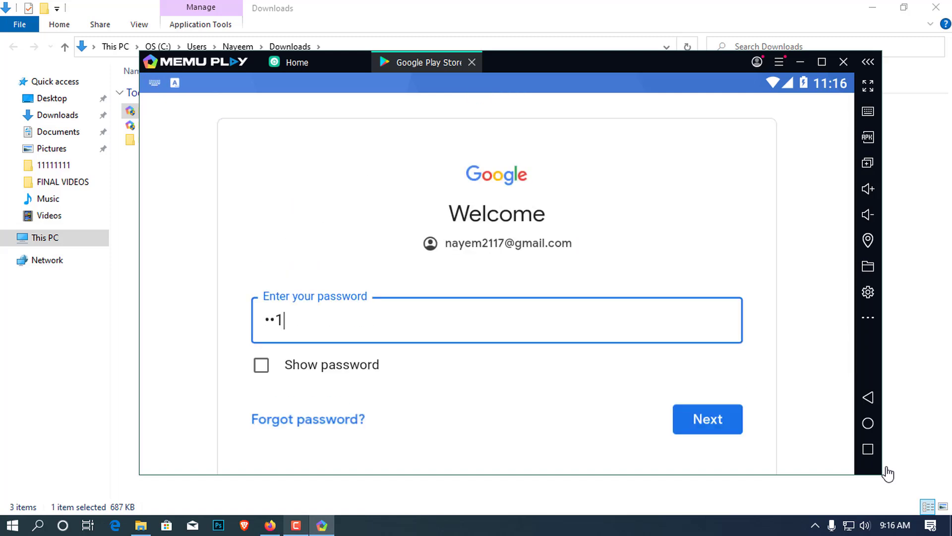
{"action": "type", "text": "•••••7•"}
{"action": "key", "text": "Return"}
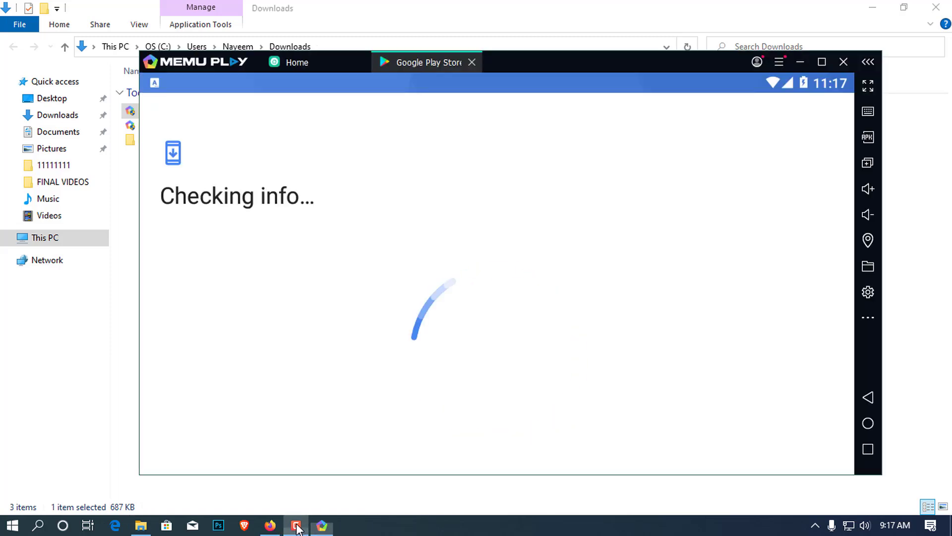
Step: Scroll through the Play Store Games home page, then request the emulator's shutdown
{"action": "left_click", "coordinate": [296, 528]}
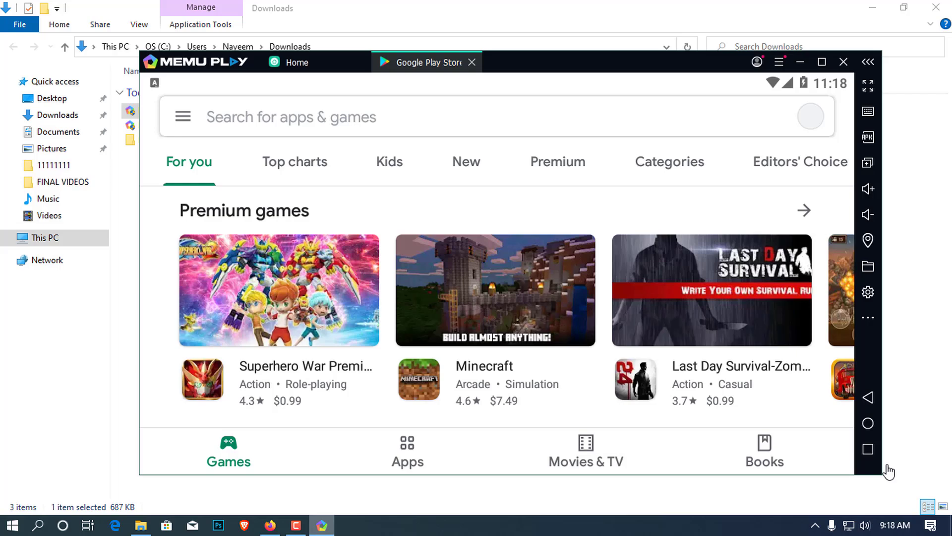
{"action": "scroll", "coordinate": [888, 472], "scroll_direction": "down", "scroll_amount": 5}
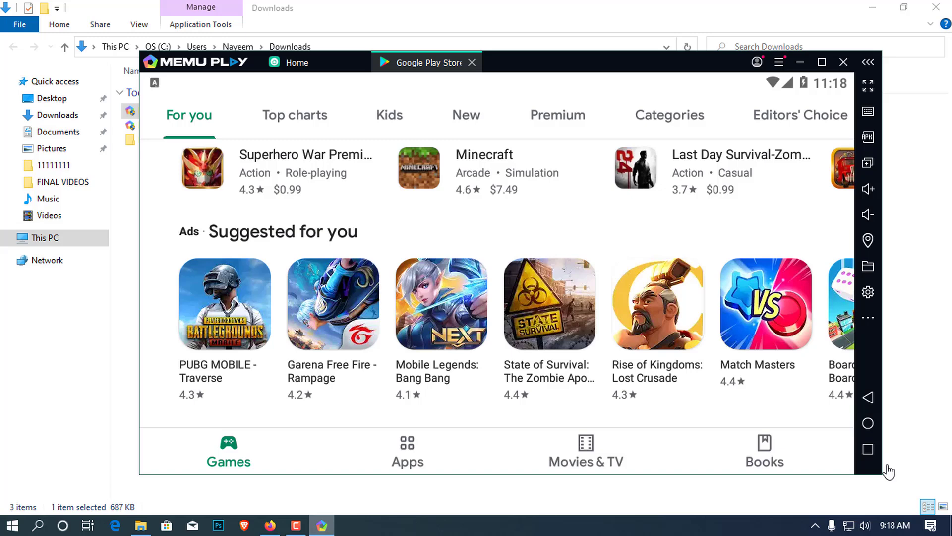
{"action": "scroll", "coordinate": [889, 471], "scroll_direction": "down", "scroll_amount": 5}
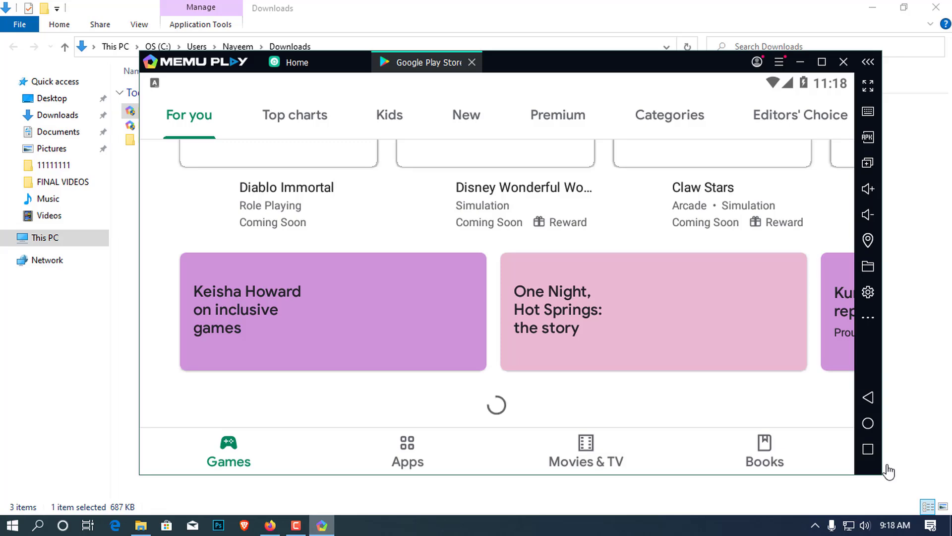
{"action": "key", "text": "alt+F4"}
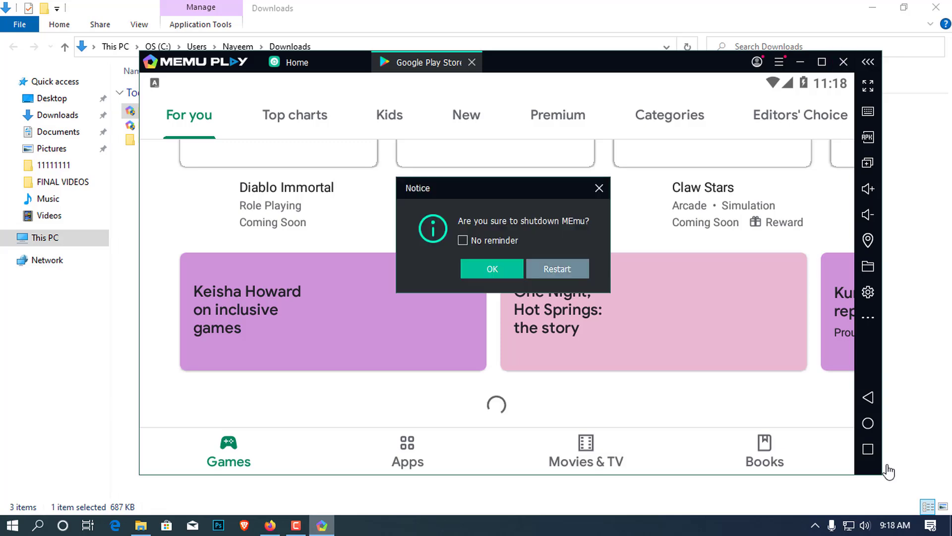
Step: Shut down MEmu with No reminder ticked and refresh the Downloads folder
{"action": "left_click", "coordinate": [463, 240]}
{"action": "left_click", "coordinate": [492, 269]}
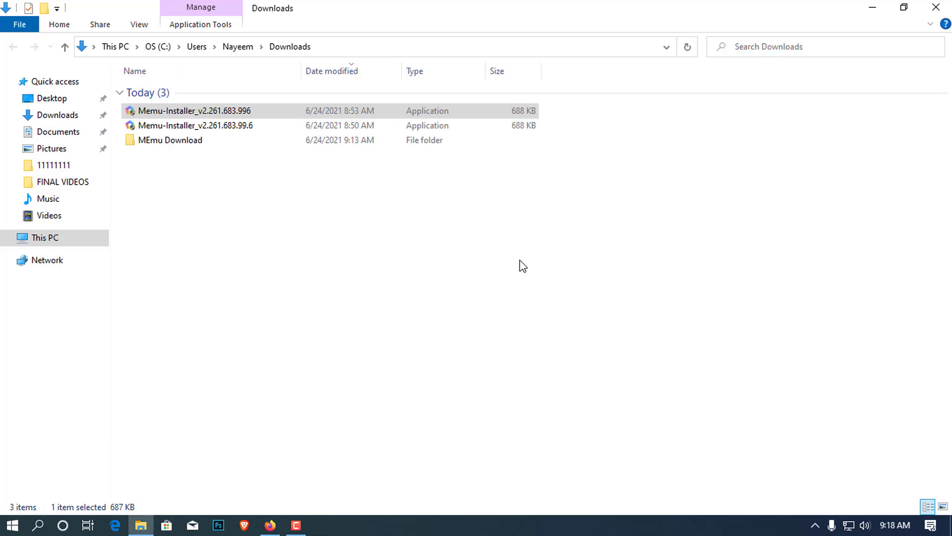
{"action": "right_click", "coordinate": [346, 238]}
{"action": "left_click", "coordinate": [397, 293]}
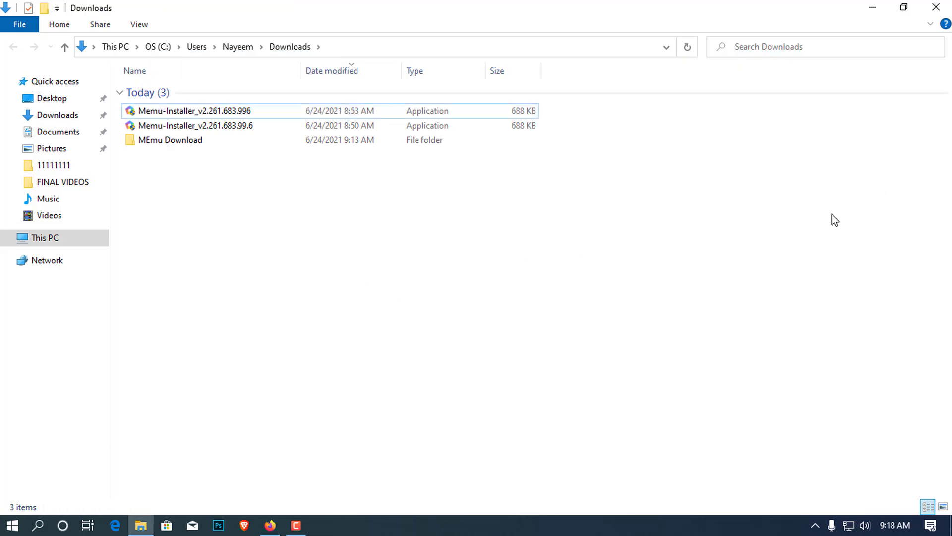
Step: Minimize Explorer and Firefox, refresh the desktop, and open the Start menu
{"action": "left_click", "coordinate": [872, 7]}
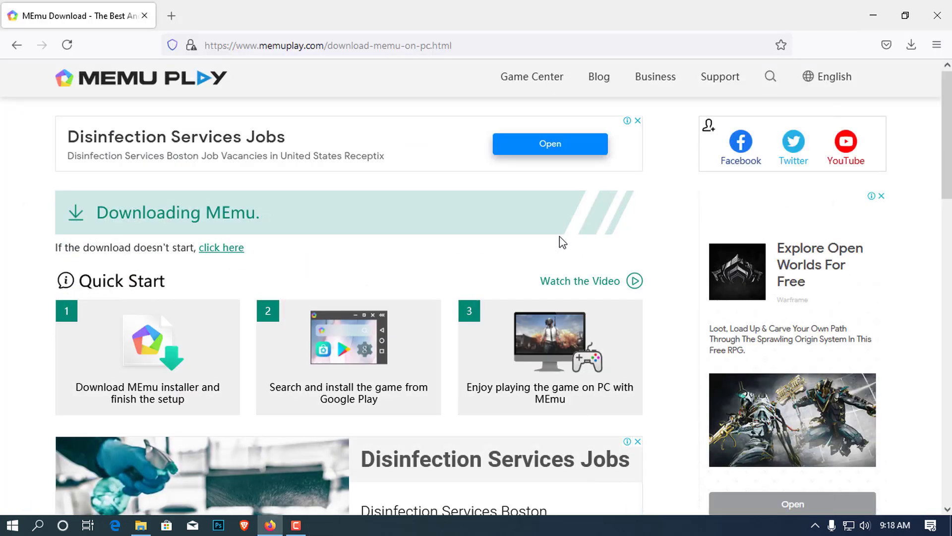
{"action": "left_click", "coordinate": [873, 15]}
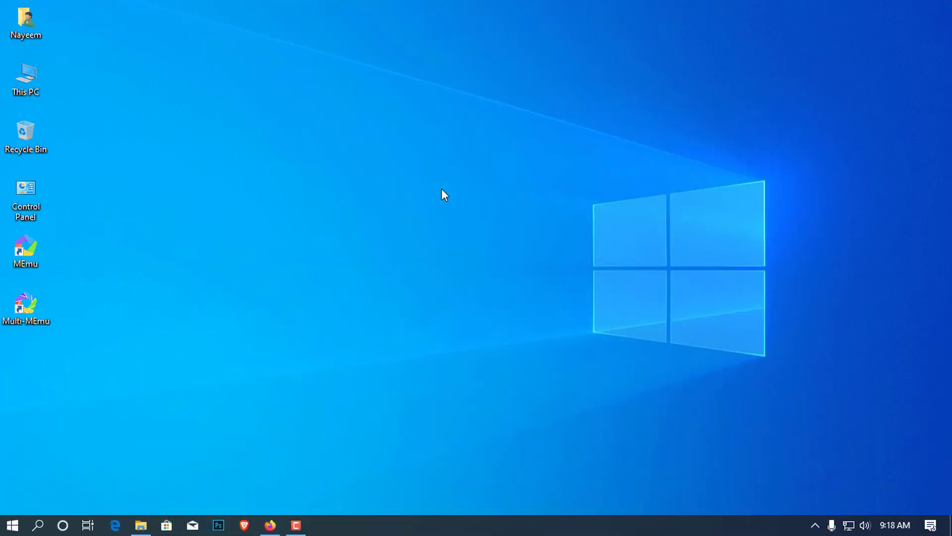
{"action": "right_click", "coordinate": [407, 171]}
{"action": "left_click", "coordinate": [449, 211]}
{"action": "left_click", "coordinate": [12, 525]}
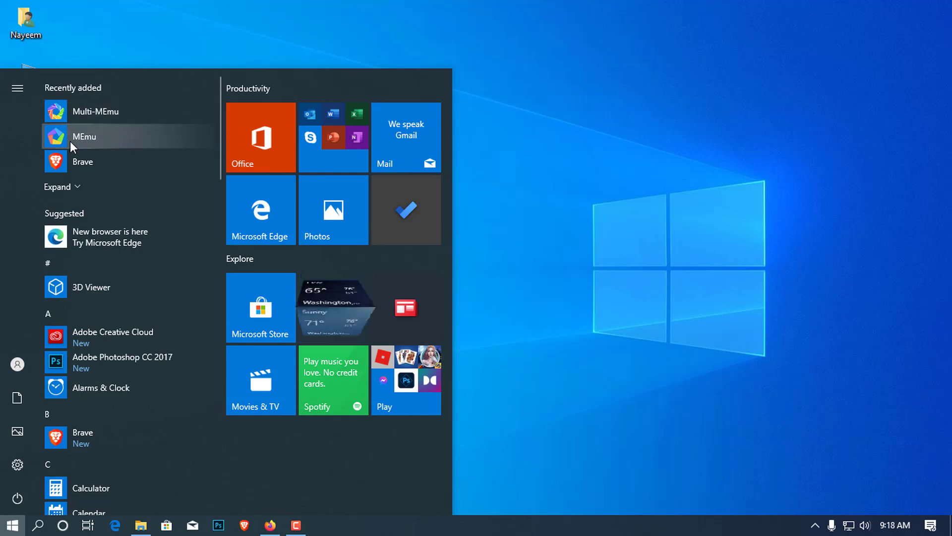
Step: Relaunch MEmu from Recently added and wait for its Android home screen
{"action": "left_click", "coordinate": [70, 141]}
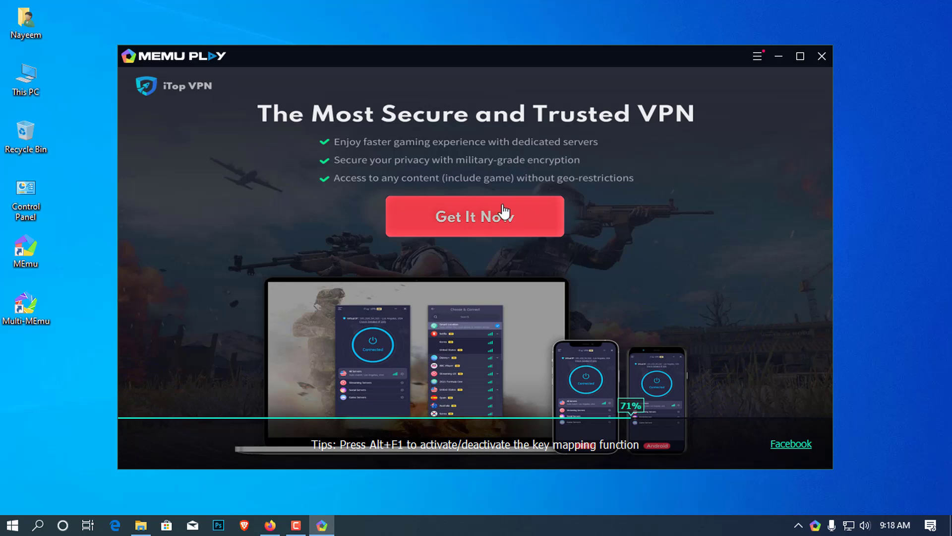
{"action": "left_click", "coordinate": [296, 524]}
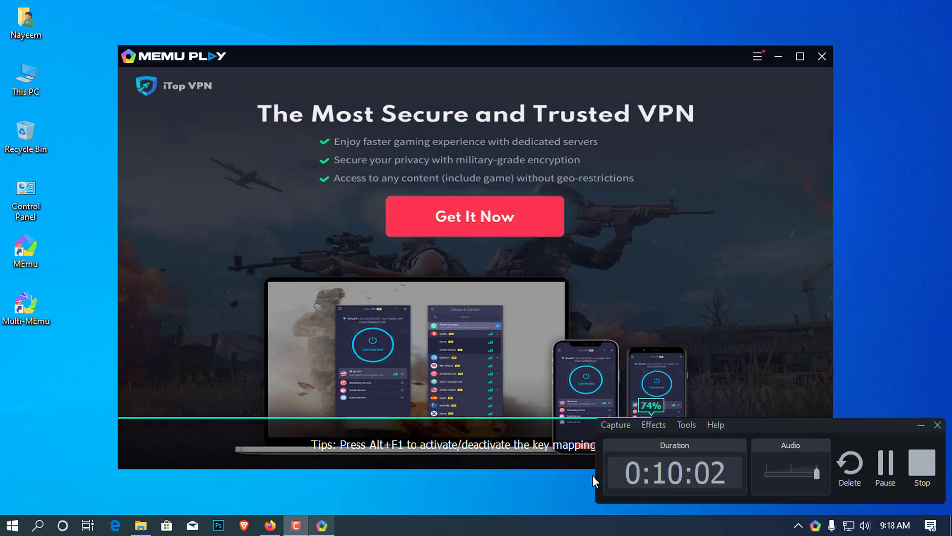
{"action": "left_click", "coordinate": [884, 466]}
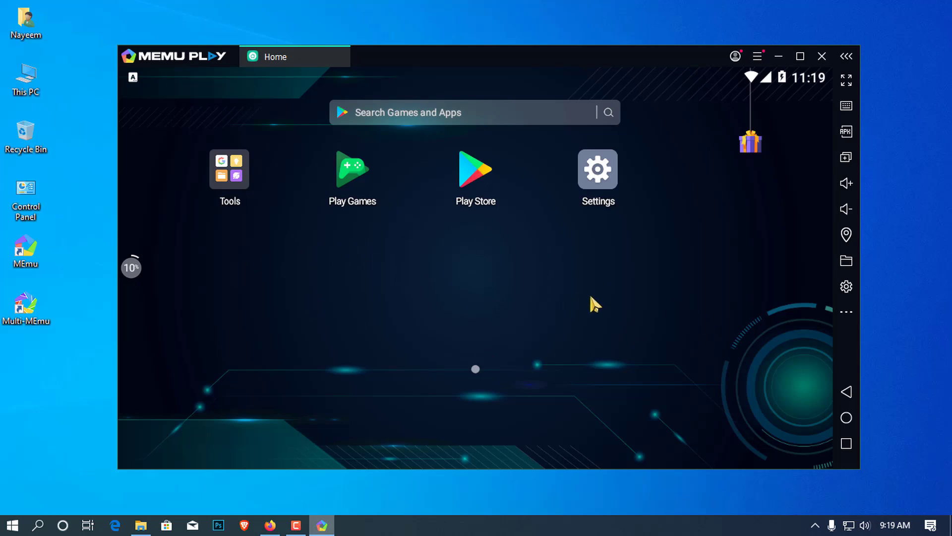
{"action": "left_click", "coordinate": [593, 180]}
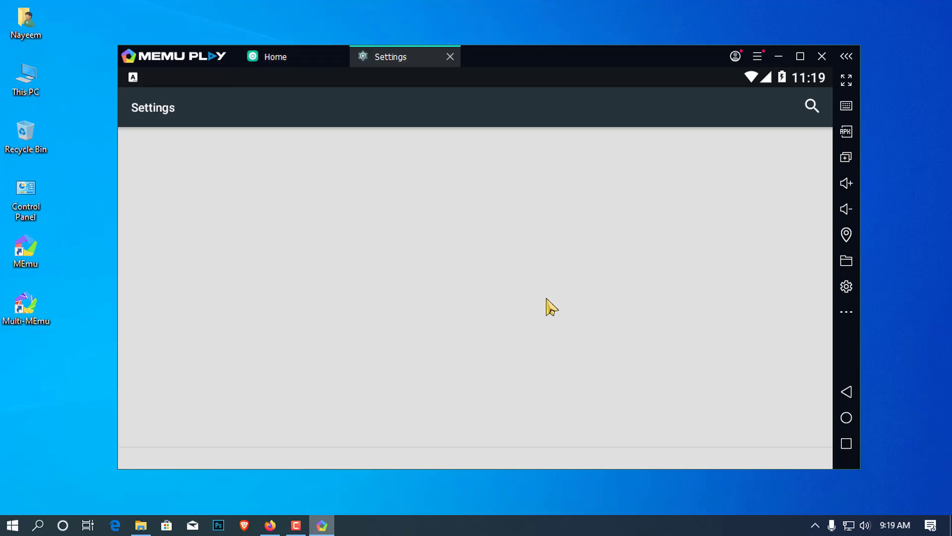
{"action": "scroll", "coordinate": [550, 306], "scroll_direction": "down", "scroll_amount": 8}
{"action": "scroll", "coordinate": [549, 305], "scroll_direction": "down", "scroll_amount": 3}
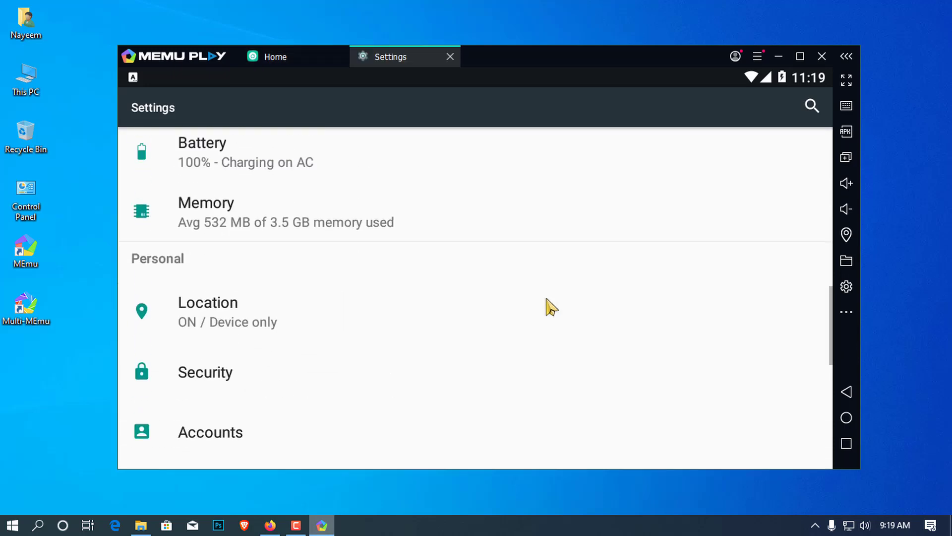
{"action": "scroll", "coordinate": [548, 303], "scroll_direction": "up", "scroll_amount": 10}
{"action": "left_click", "coordinate": [450, 56]}
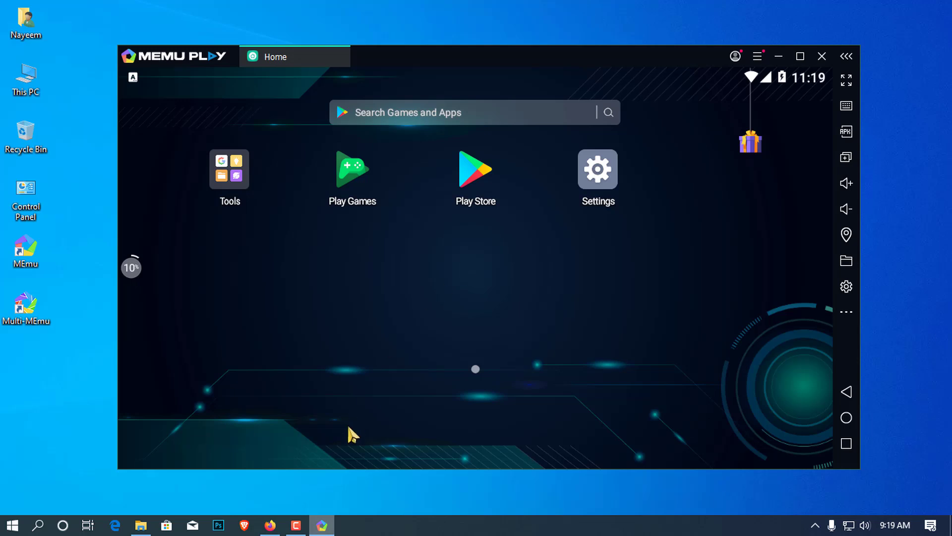
{"action": "left_click", "coordinate": [296, 524]}
{"action": "left_click", "coordinate": [921, 459]}
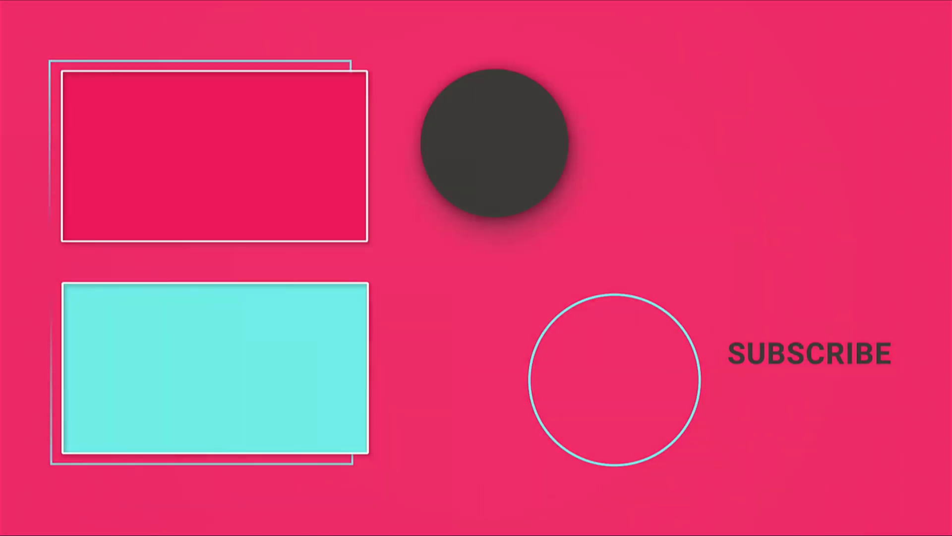